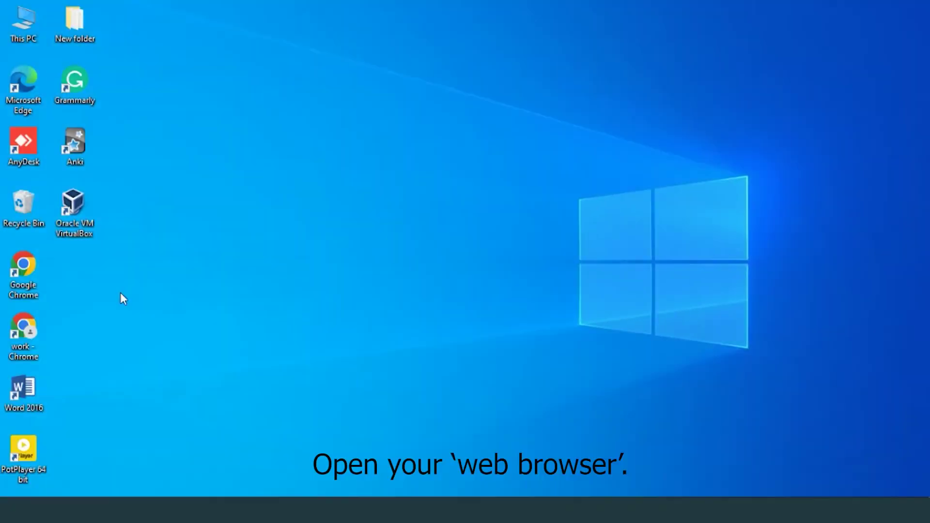
Launch Chrome and load the router login page at 192.168.1.1
{"action": "double_click", "coordinate": [18, 333]}
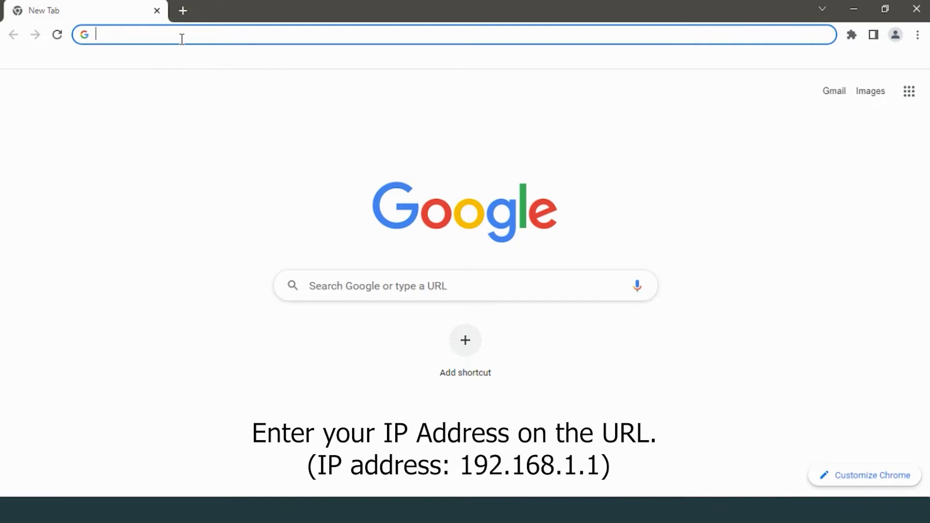
{"action": "type", "text": "1"}
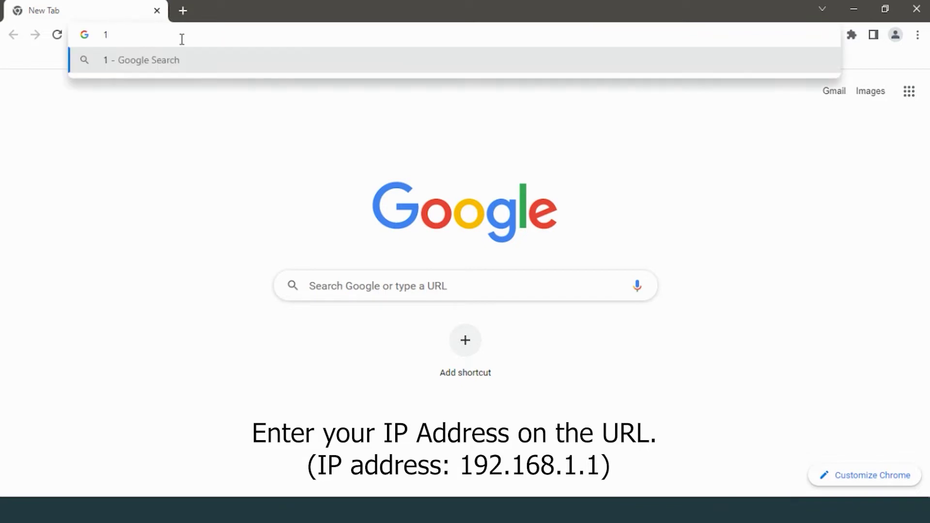
{"action": "type", "text": "92.168"}
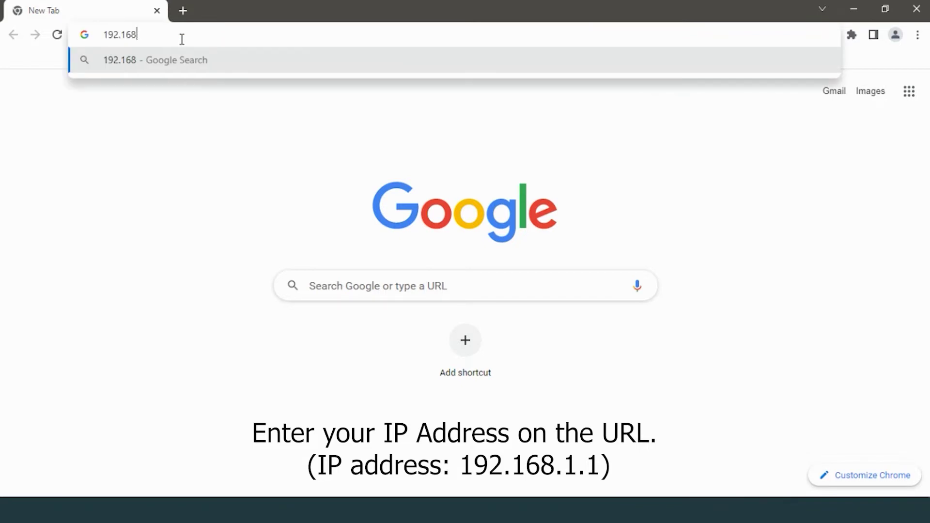
{"action": "type", "text": "3.1.1"}
{"action": "key", "text": "Return"}
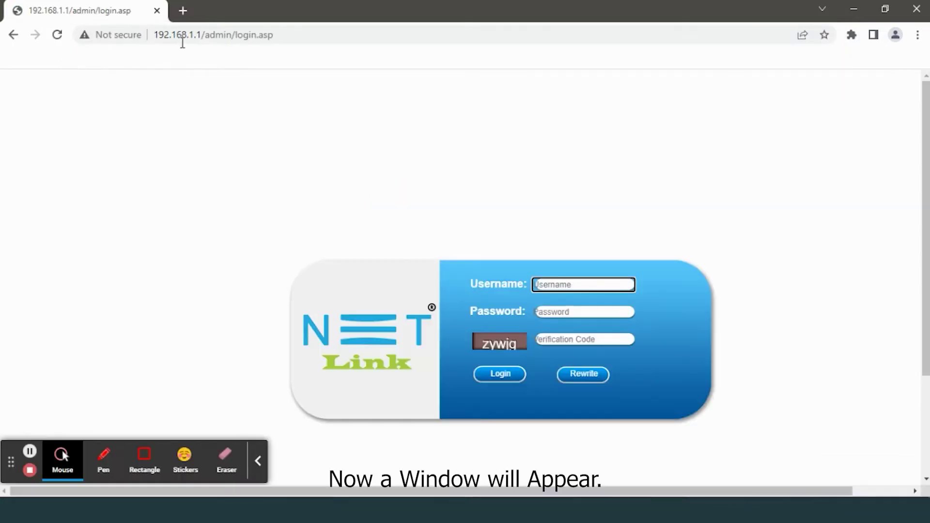
Sign in to the router with the administrator username, password and verification code
{"action": "left_click", "coordinate": [258, 461]}
{"action": "left_click", "coordinate": [588, 290]}
{"action": "type", "text": "admi"}
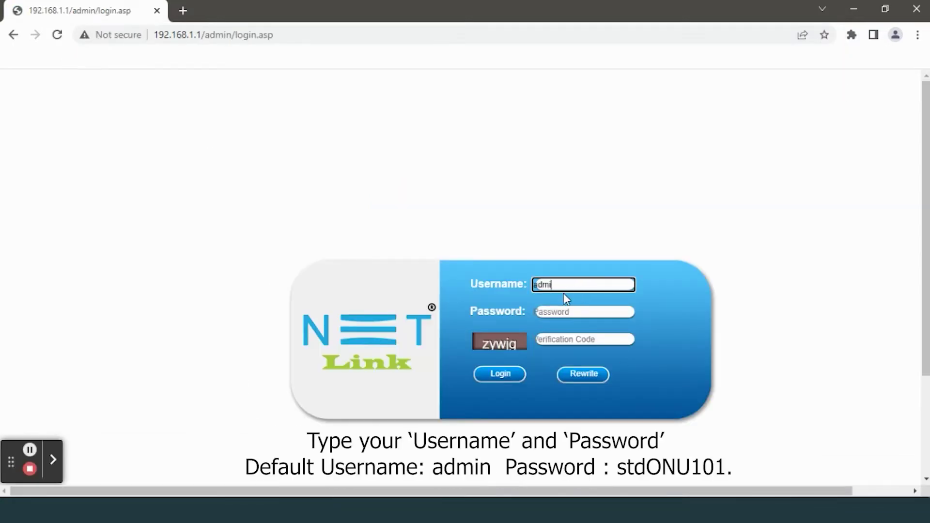
{"action": "type", "text": "n"}
{"action": "left_click", "coordinate": [553, 318]}
{"action": "type", "text": "stdONU101"}
{"action": "left_click", "coordinate": [555, 341]}
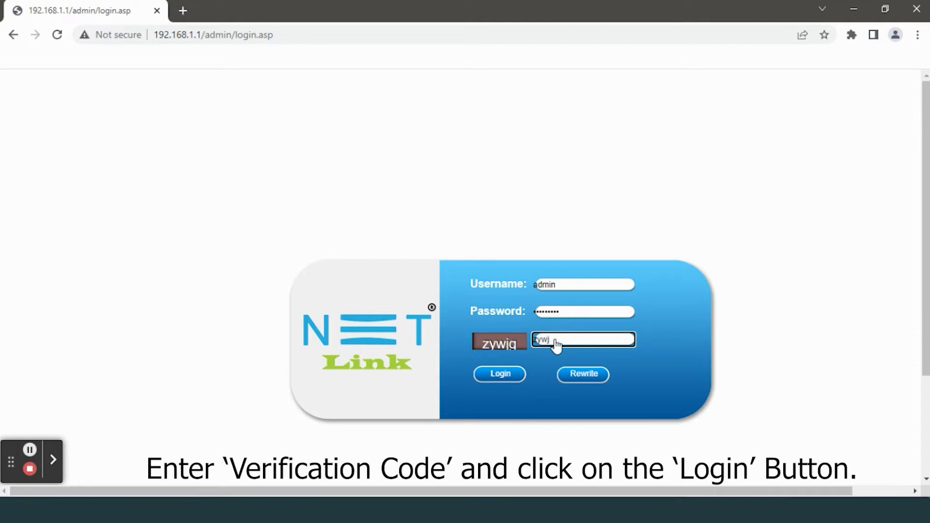
{"action": "left_click", "coordinate": [492, 379]}
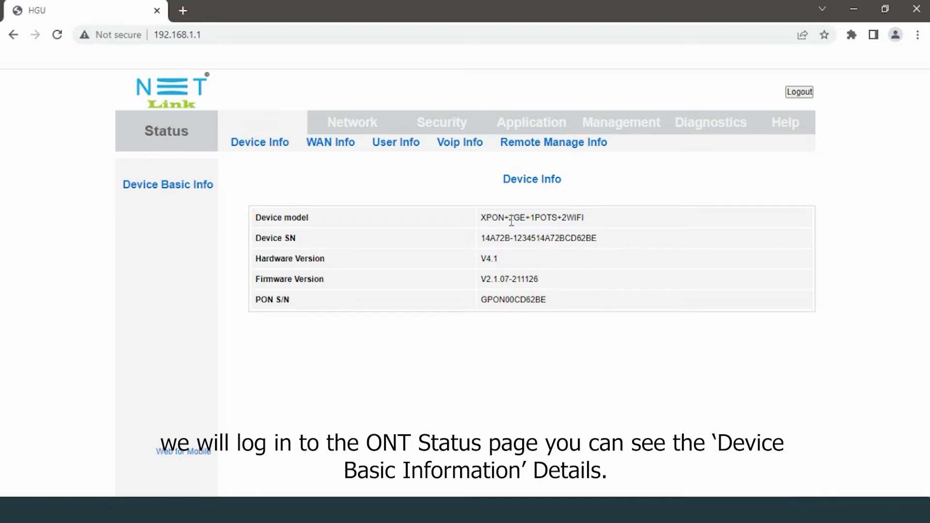
In Network's WAN settings, create a new WAN connection with Mode set to Route
{"action": "left_click", "coordinate": [354, 127]}
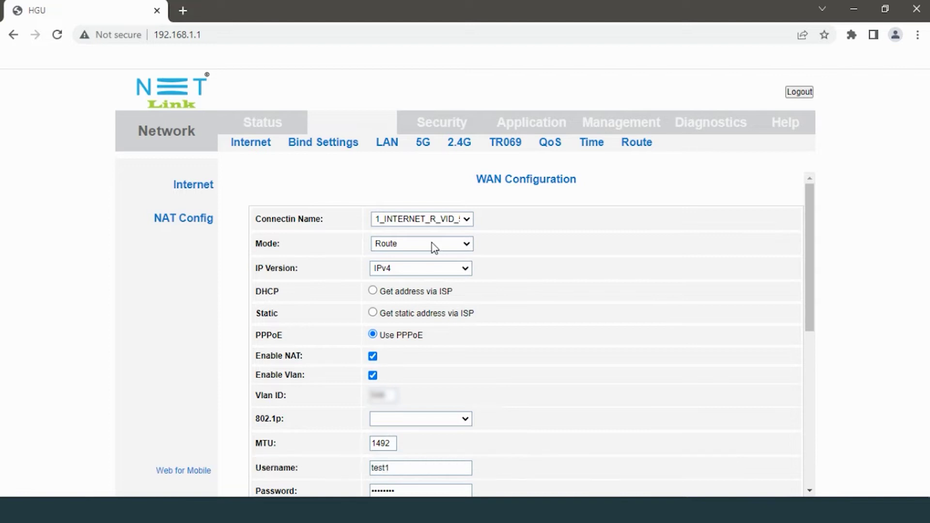
{"action": "left_click", "coordinate": [468, 220]}
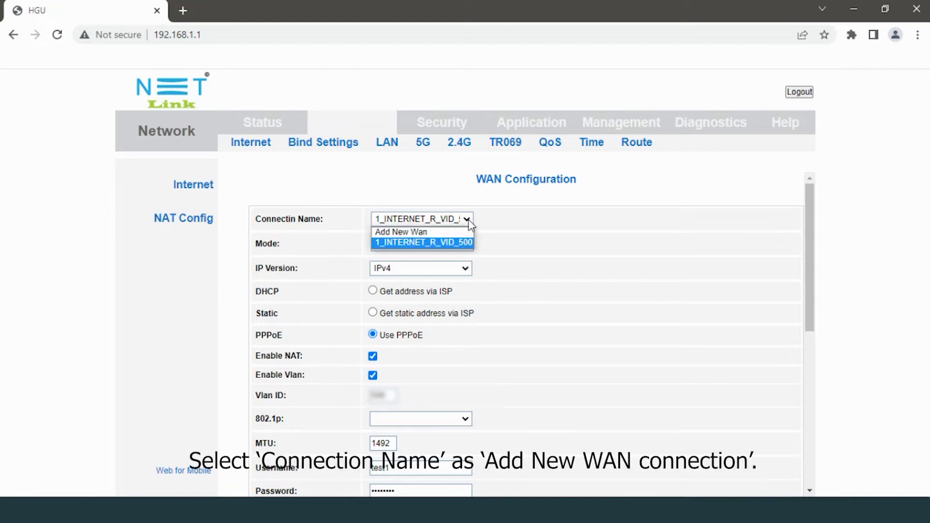
{"action": "left_click", "coordinate": [439, 233]}
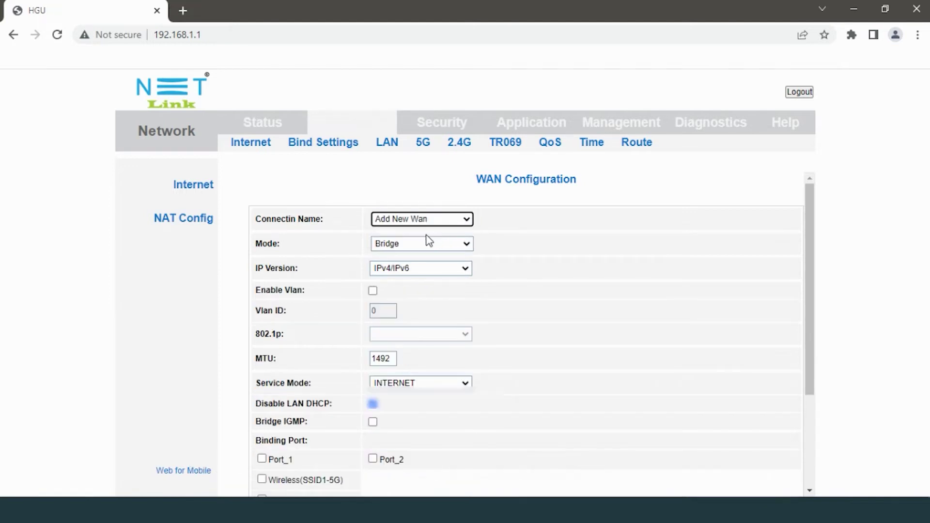
{"action": "left_click", "coordinate": [428, 244]}
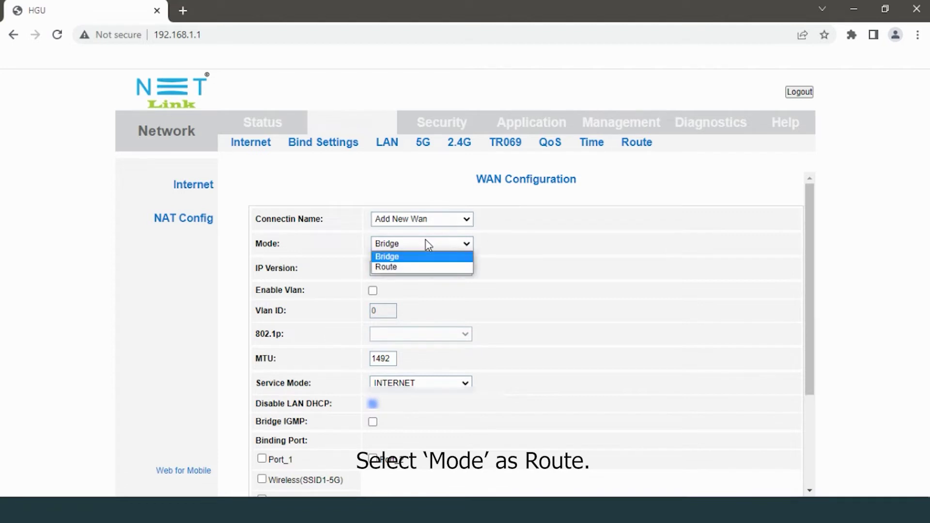
{"action": "left_click", "coordinate": [420, 267]}
{"action": "left_click", "coordinate": [420, 269]}
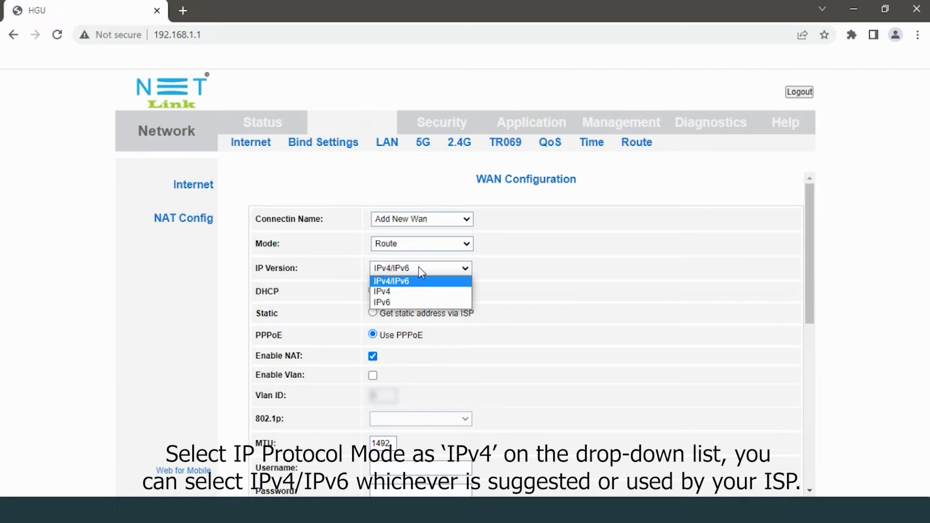
Set the new connection to IPv4 with DHCP addressing and begin entering the VLAN ID
{"action": "left_click", "coordinate": [386, 291]}
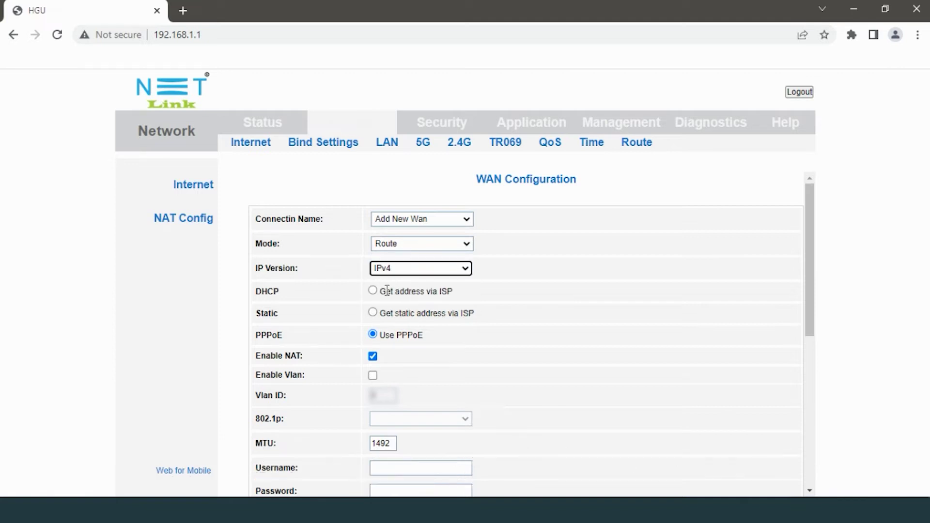
{"action": "scroll", "coordinate": [412, 289], "scroll_direction": "down", "scroll_amount": 2}
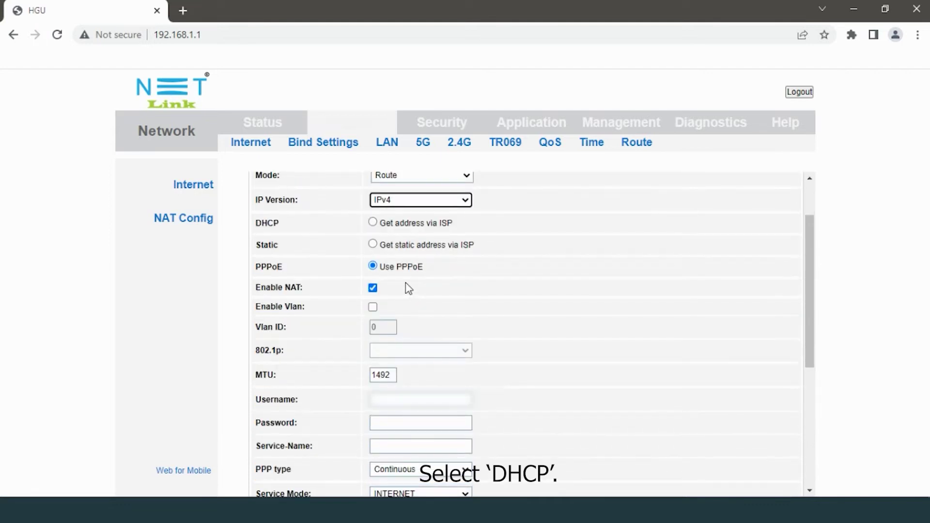
{"action": "left_click", "coordinate": [372, 223]}
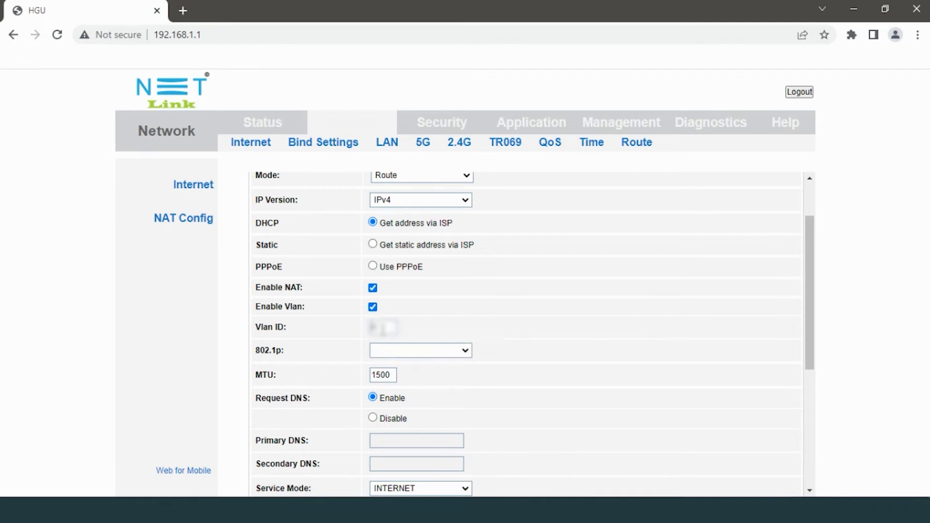
{"action": "left_click", "coordinate": [383, 327]}
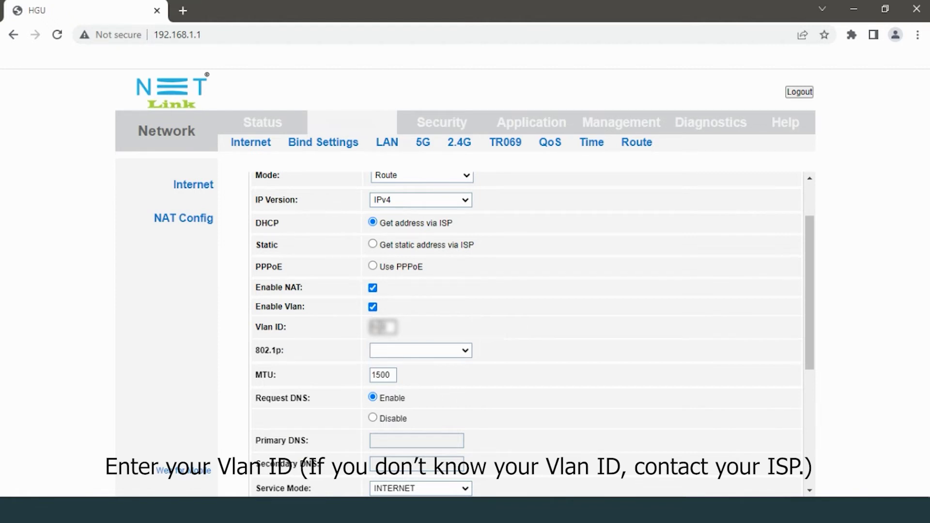
Set the connection's Service Mode to INTERNET
{"action": "scroll", "coordinate": [375, 325], "scroll_direction": "down", "scroll_amount": 3}
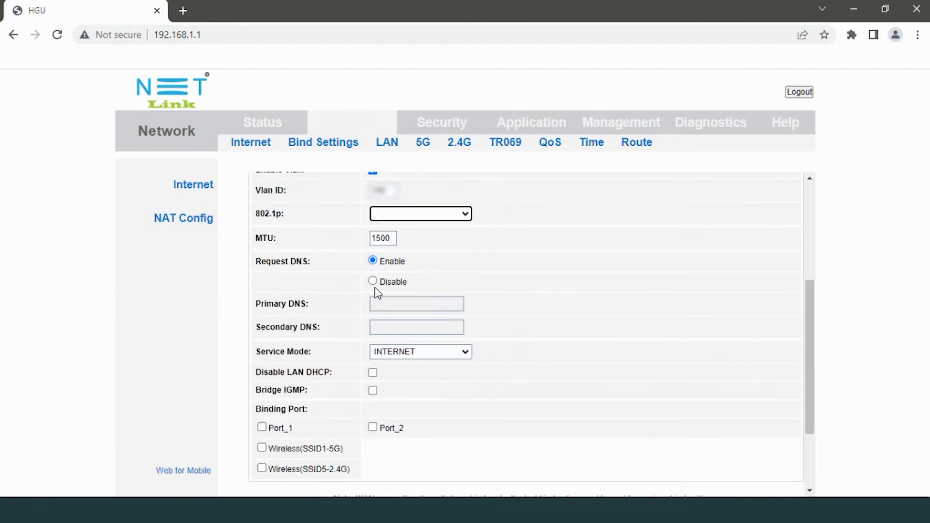
{"action": "scroll", "coordinate": [378, 293], "scroll_direction": "down", "scroll_amount": 1}
{"action": "scroll", "coordinate": [384, 292], "scroll_direction": "down", "scroll_amount": 1}
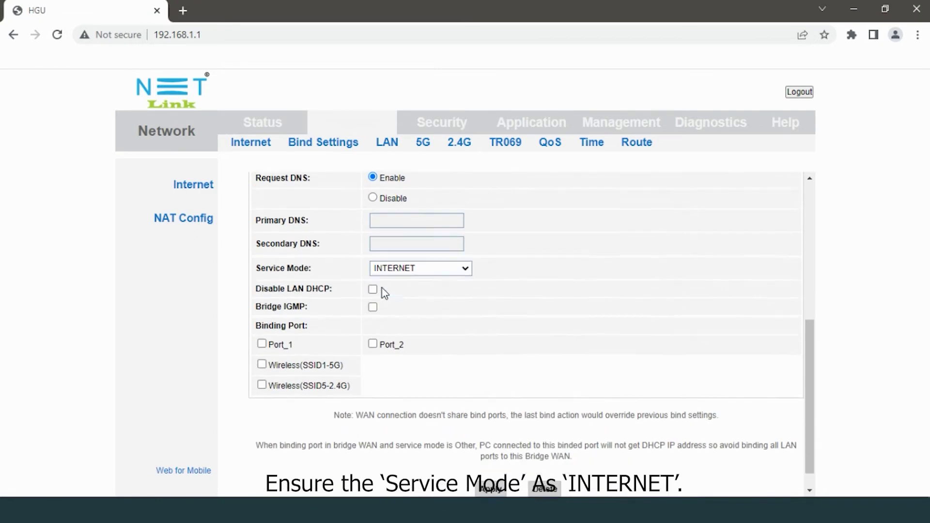
{"action": "left_click", "coordinate": [440, 245]}
{"action": "left_click", "coordinate": [419, 268]}
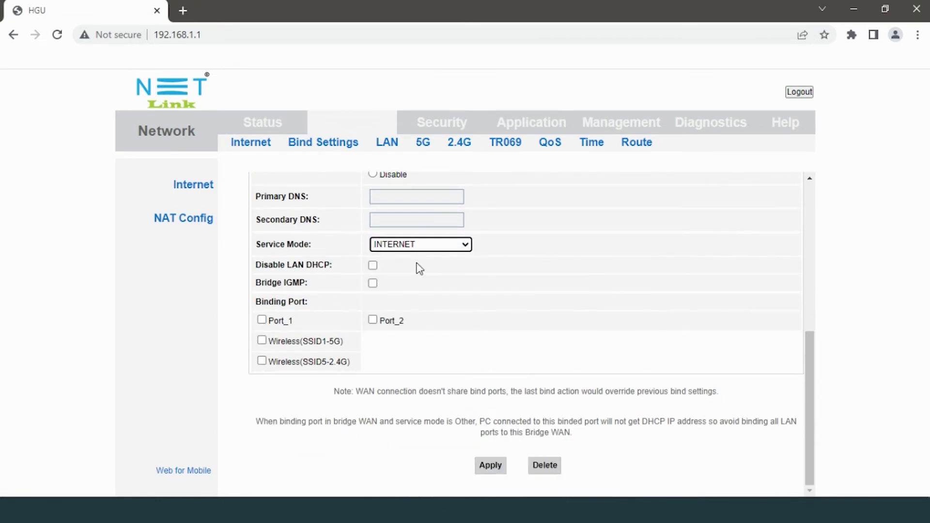
Enable Disable LAN DHCP, bind Wireless(SSID1-5G), and apply the new WAN connection
{"action": "left_click", "coordinate": [373, 267]}
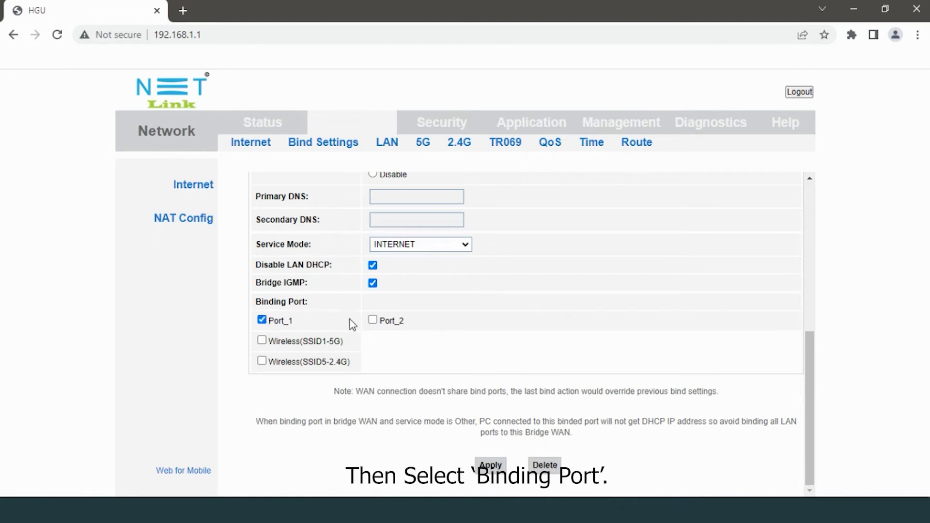
{"action": "left_click", "coordinate": [262, 340]}
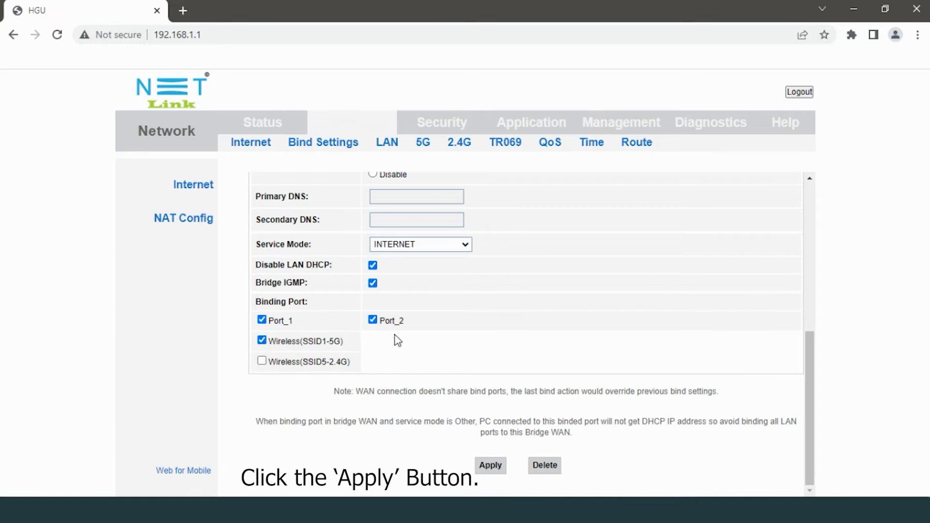
{"action": "left_click", "coordinate": [499, 468]}
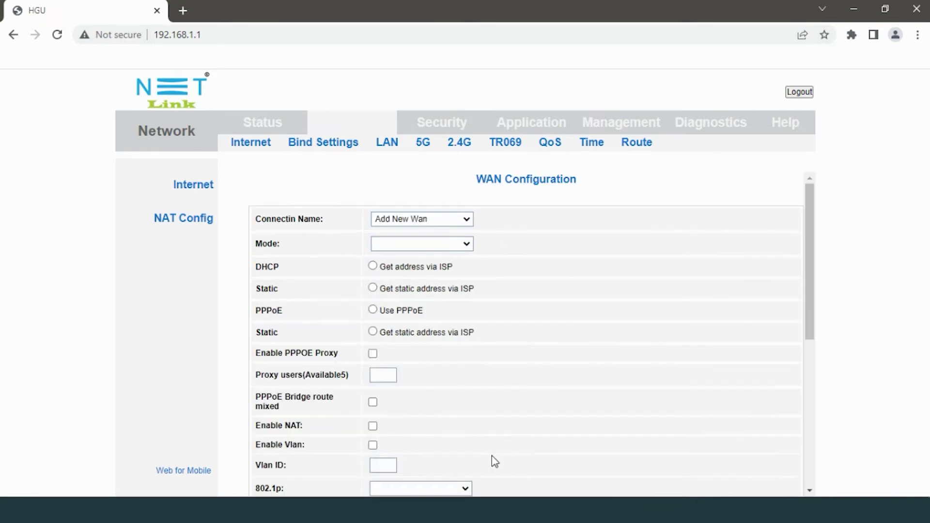
Check the router's WAN Info status, then bring up Windows Network & Internet settings
{"action": "left_click", "coordinate": [269, 124]}
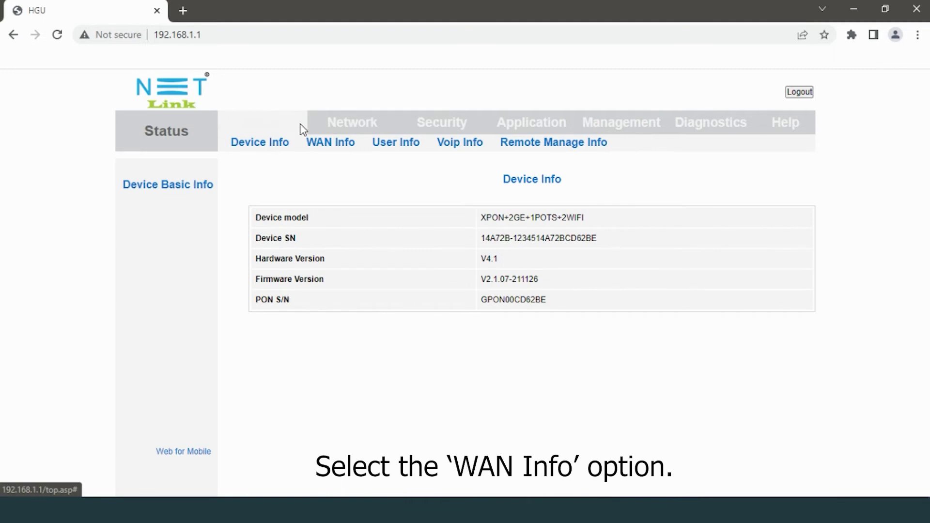
{"action": "left_click", "coordinate": [327, 151]}
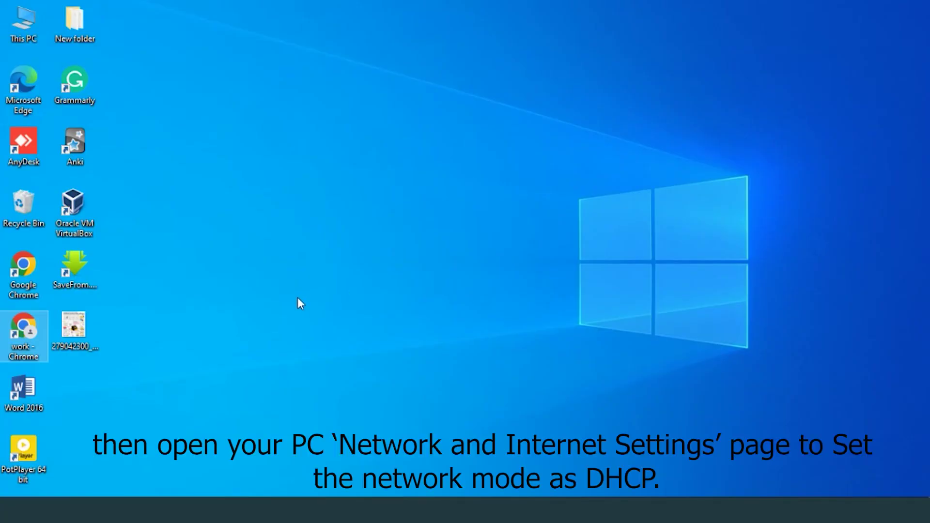
{"action": "left_click", "coordinate": [864, 510]}
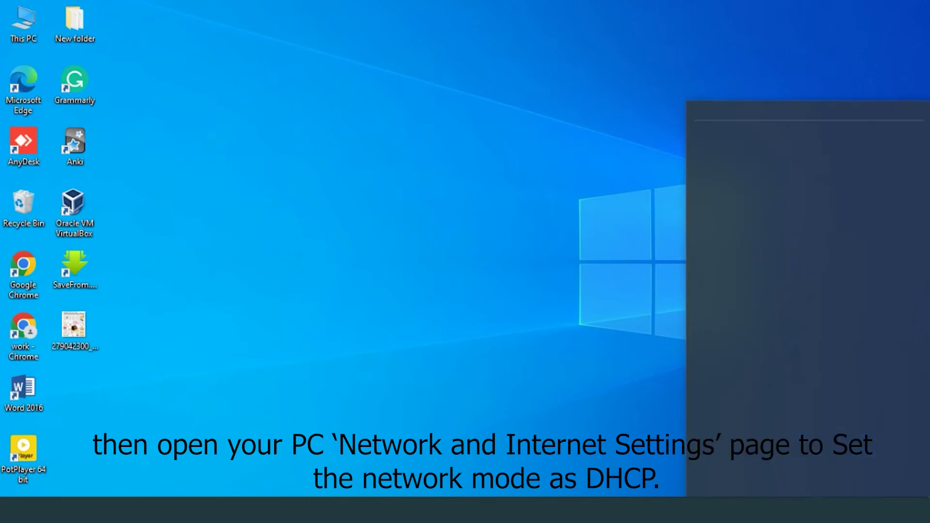
{"action": "left_click", "coordinate": [746, 424]}
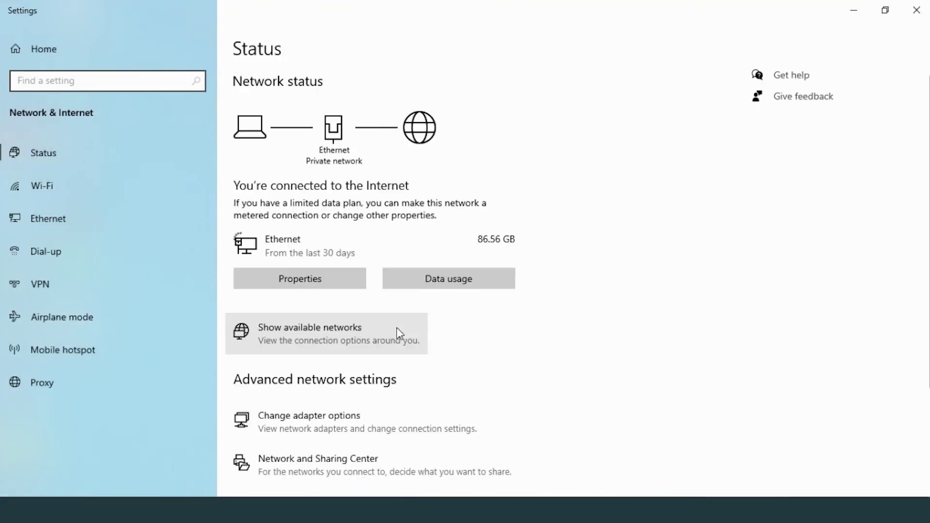
Switch the BPD 2 connection's IP assignment to Manual with IPv4 turned on
{"action": "left_click", "coordinate": [318, 277]}
{"action": "scroll", "coordinate": [145, 290], "scroll_direction": "down", "scroll_amount": 5}
{"action": "left_click", "coordinate": [45, 218]}
{"action": "left_click", "coordinate": [456, 234]}
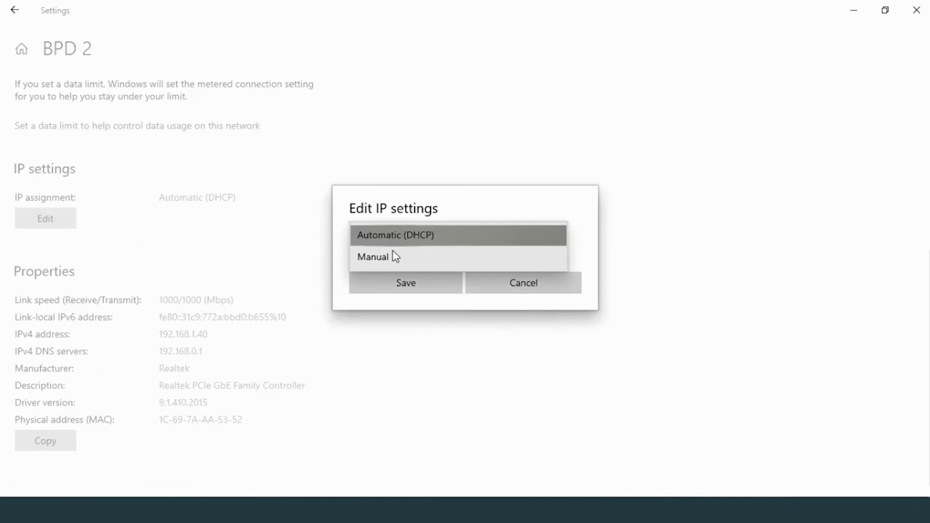
{"action": "left_click", "coordinate": [392, 255]}
{"action": "left_click", "coordinate": [363, 112]}
Enter the PC's IP address, prefix 24 and gateway 192.168.1.1, save, and close Settings
{"action": "left_click", "coordinate": [455, 159]}
{"action": "type", "text": "192.168.1"}
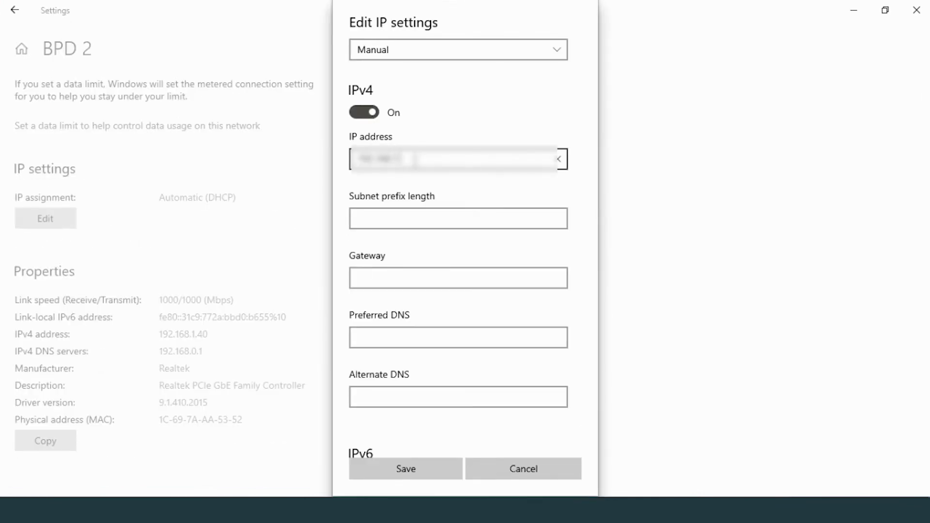
{"action": "key", "text": "Tab"}
{"action": "type", "text": "24"}
{"action": "key", "text": "Tab"}
{"action": "type", "text": "192.168.1.1"}
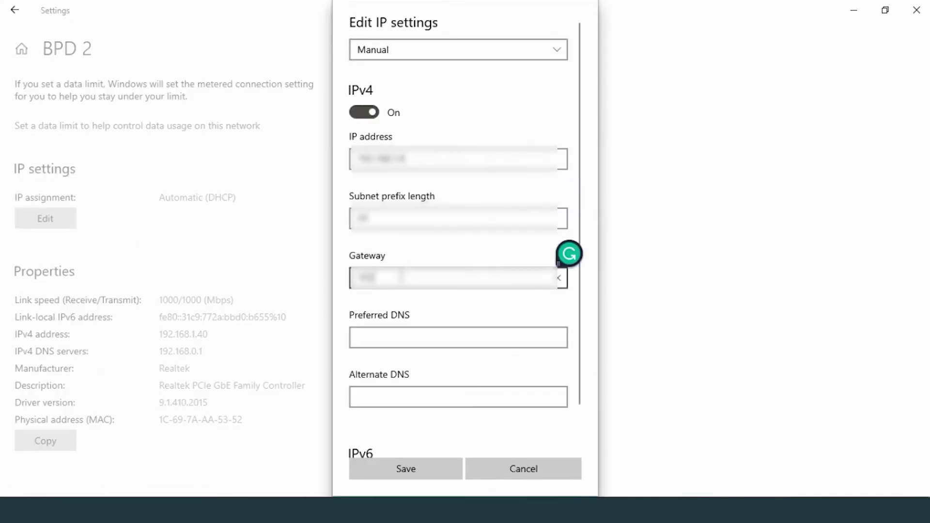
{"action": "left_click", "coordinate": [436, 474]}
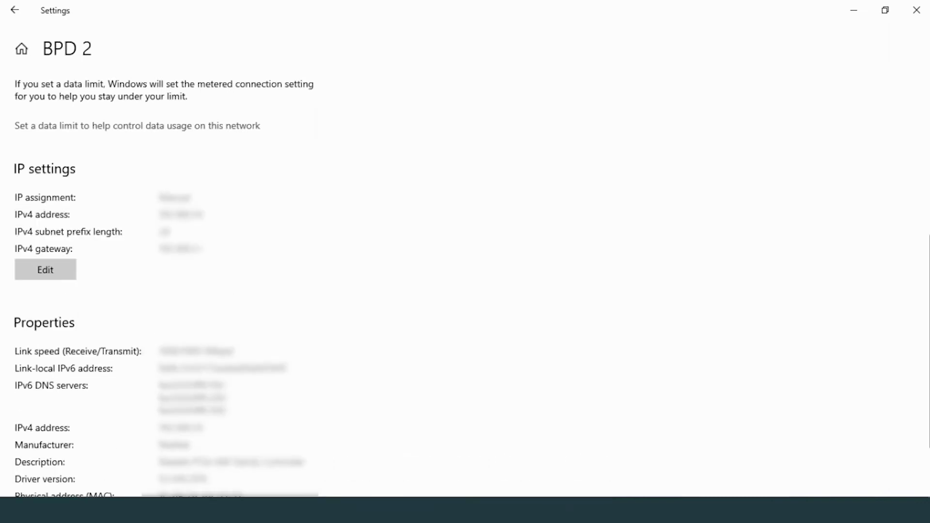
{"action": "left_click", "coordinate": [916, 10]}
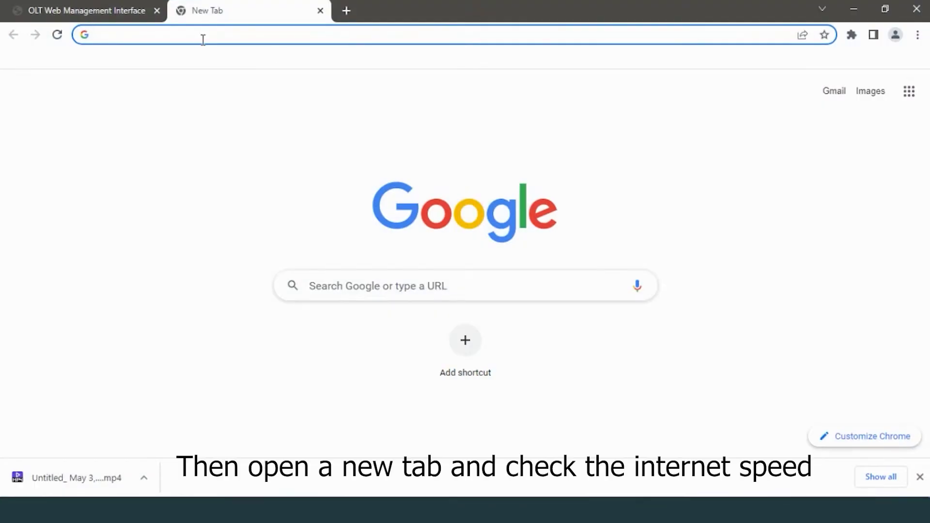
Search Google for 'speedtest' and open the Speedtest by Ookla result
{"action": "left_click", "coordinate": [248, 35]}
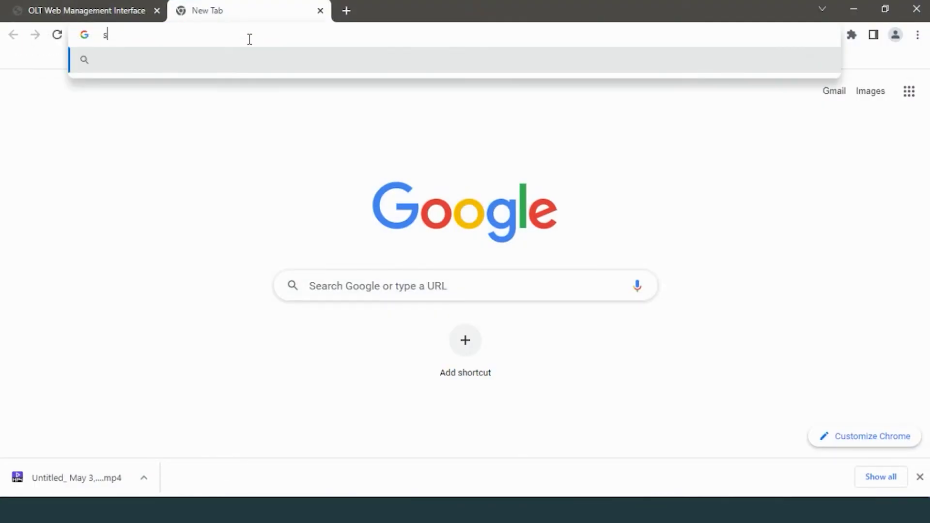
{"action": "type", "text": "speedt"}
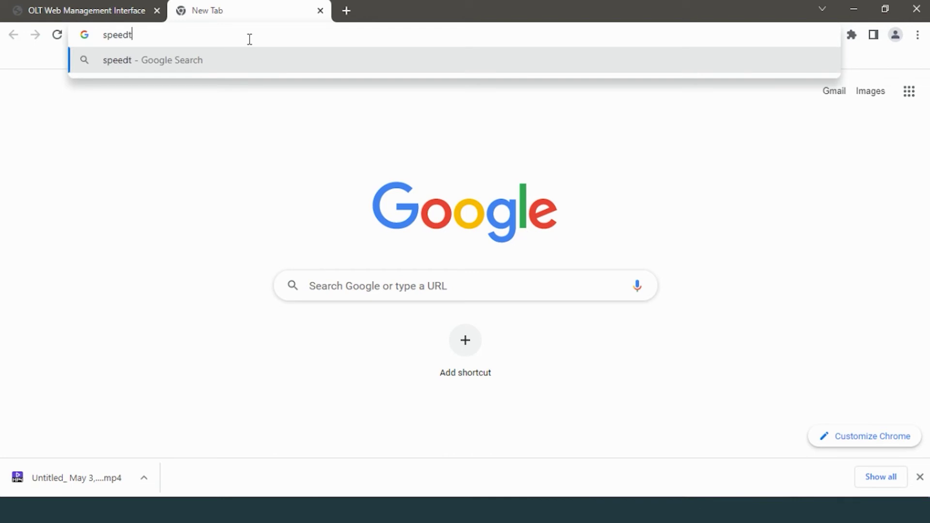
{"action": "type", "text": "est"}
{"action": "key", "text": "Return"}
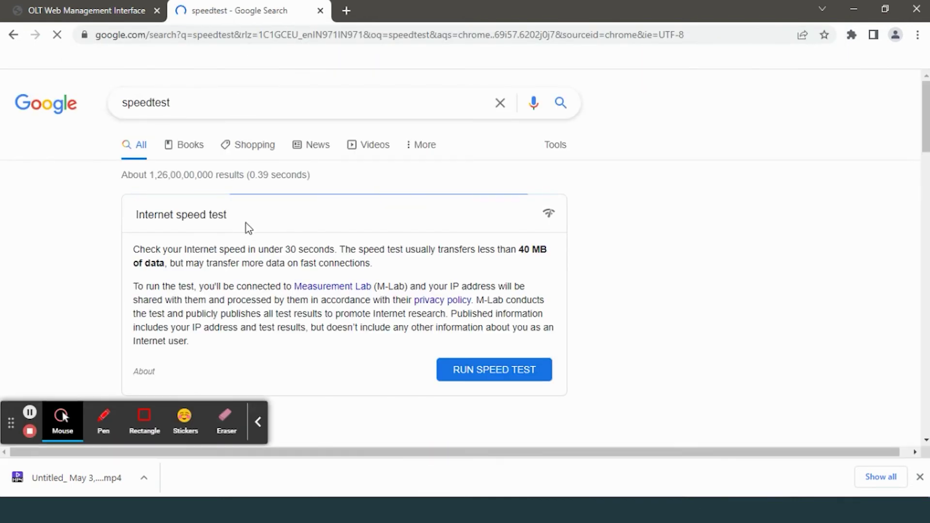
{"action": "scroll", "coordinate": [251, 241], "scroll_direction": "down", "scroll_amount": 4}
{"action": "left_click", "coordinate": [252, 242]}
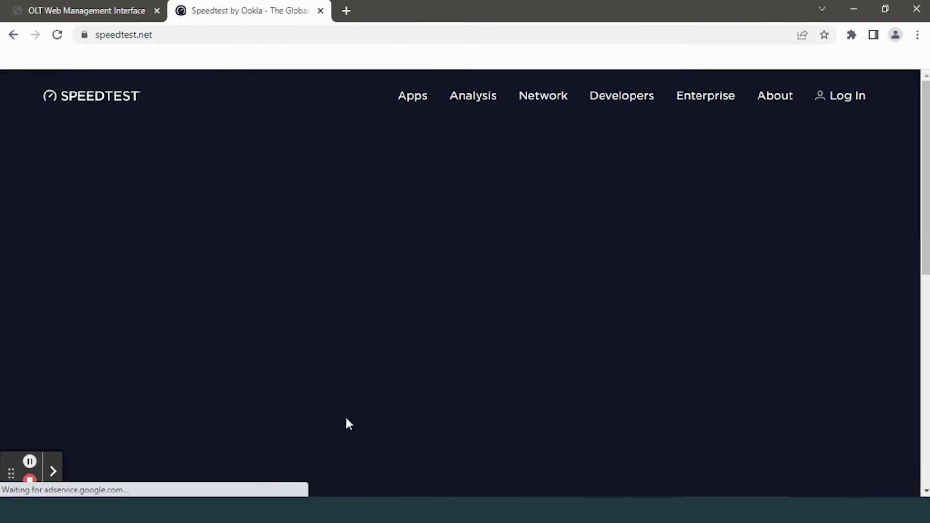
Start the internet speed test with the GO button on speedtest.net
{"action": "left_click", "coordinate": [443, 301]}
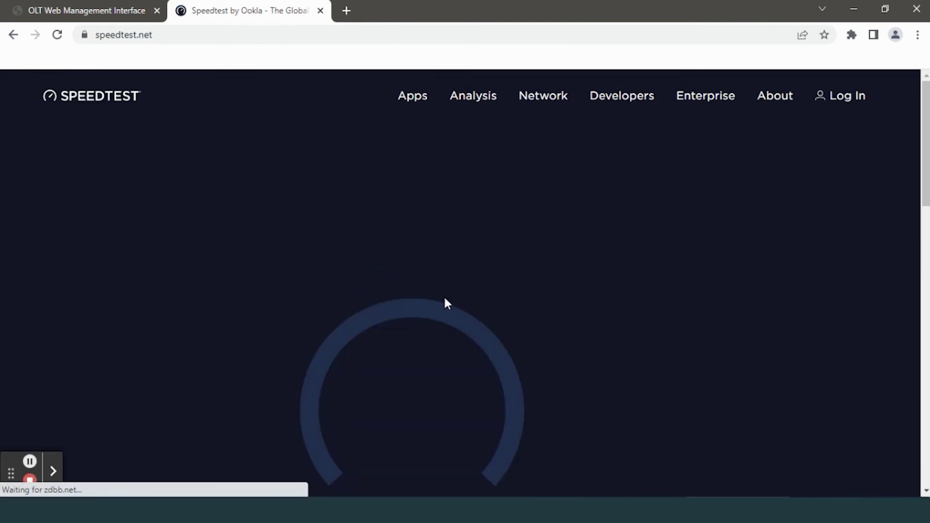